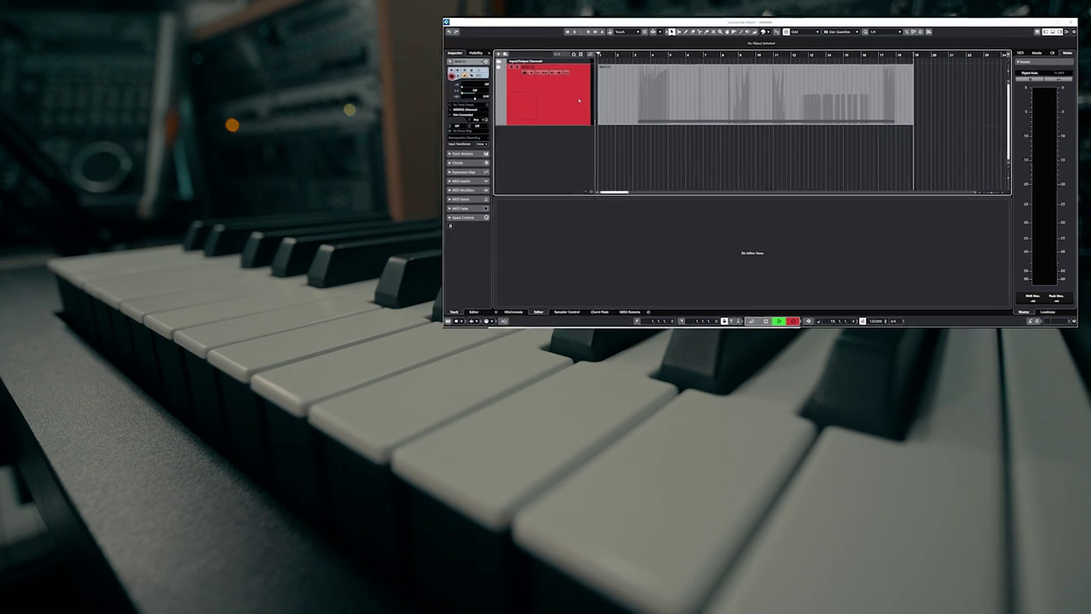
- Stop the MIDI recording and inspect the controller data recorded in the MIDI 01 part up close and in full
{"action": "key", "text": "space"}
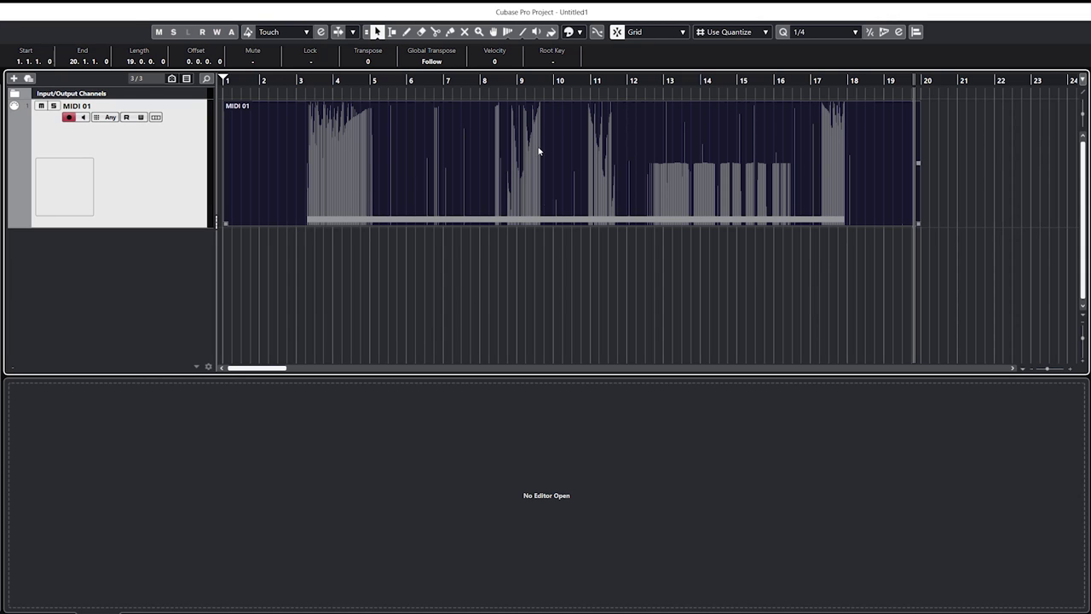
{"action": "scroll", "coordinate": [543, 199], "scroll_direction": "up", "scroll_amount": 8}
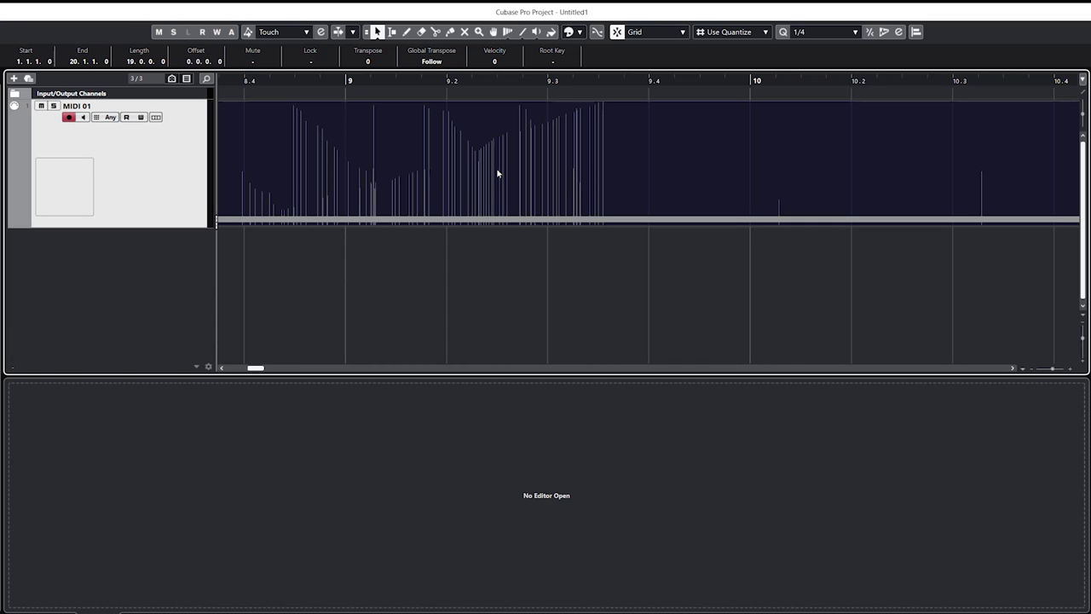
{"action": "scroll", "coordinate": [441, 259], "scroll_direction": "down", "scroll_amount": 12, "text": "ctrl"}
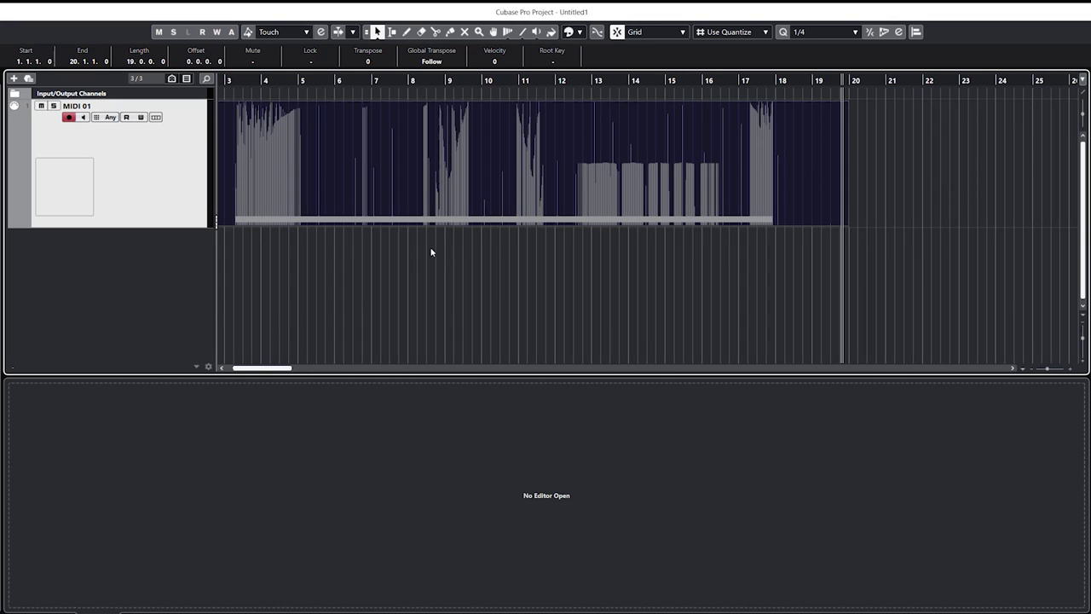
{"action": "scroll", "coordinate": [431, 252], "scroll_direction": "left", "scroll_amount": 2}
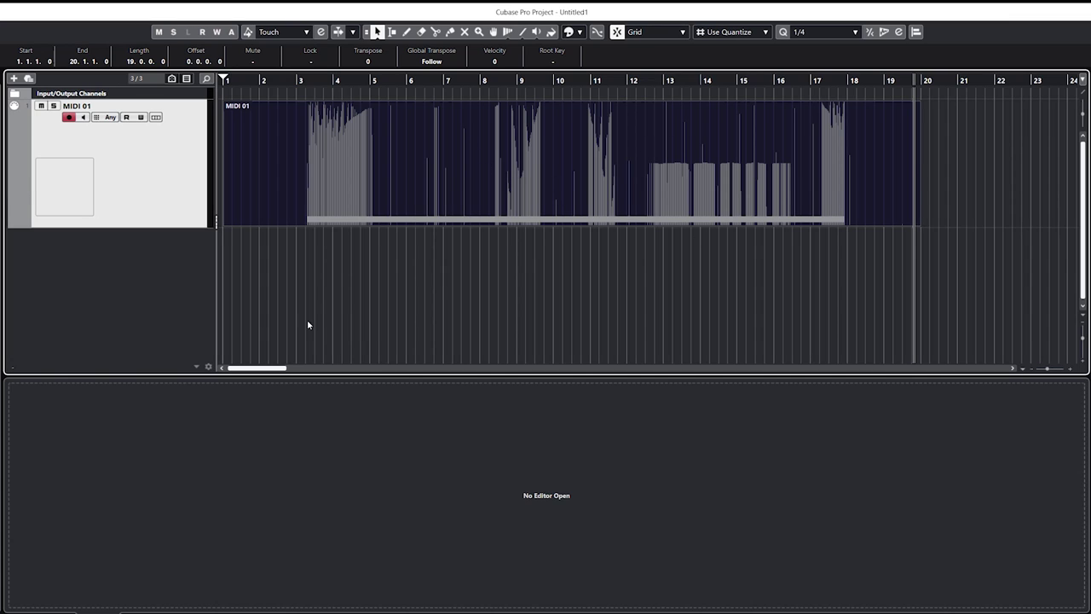
- Open the MIDI 01 part in the Key Editor, enlarge the editor area and shrink the Velocity lane below the notes
{"action": "double_click", "coordinate": [478, 166]}
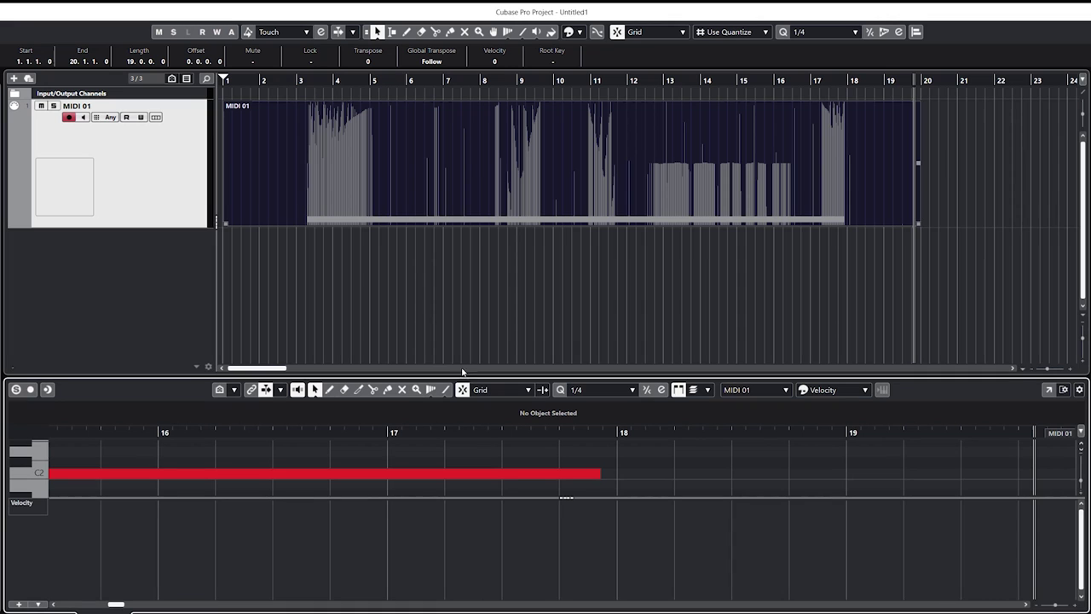
{"action": "left_click_drag", "start_coordinate": [175, 375], "coordinate": [171, 246]}
{"action": "left_click_drag", "start_coordinate": [93, 500], "coordinate": [104, 540]}
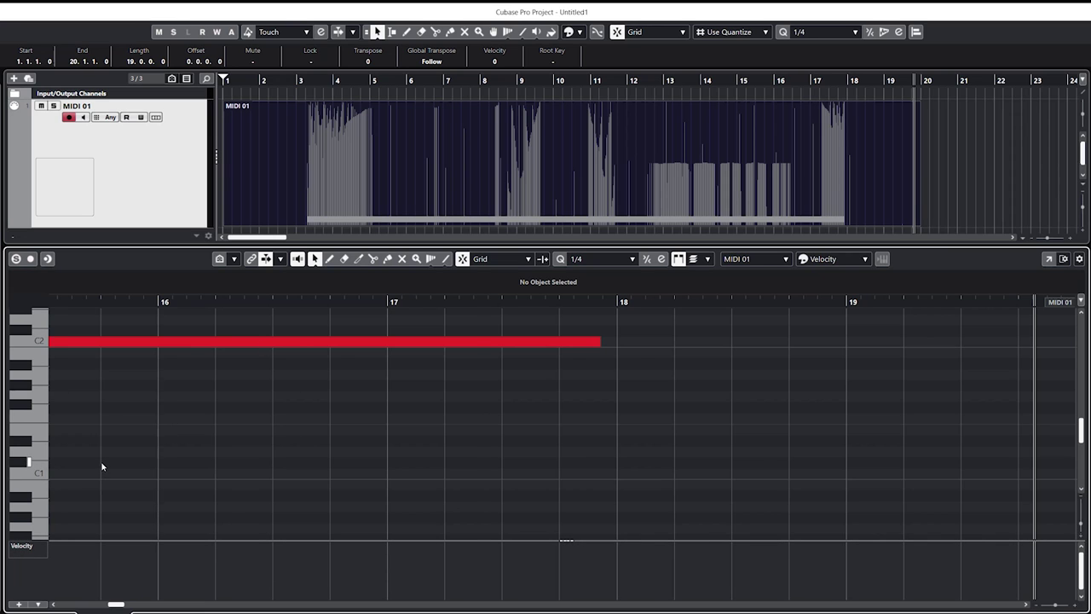
- Bring the whole recorded C2 note into view in the Key Editor, from its start to its end
{"action": "key", "text": "g"}
{"action": "key", "text": "g"}
{"action": "key", "text": "g"}
{"action": "scroll", "coordinate": [102, 455], "scroll_direction": "left", "scroll_amount": 5}
{"action": "key", "text": "g"}
{"action": "key", "text": "g"}
{"action": "scroll", "coordinate": [104, 453], "scroll_direction": "left", "scroll_amount": 4}
{"action": "key", "text": "g"}
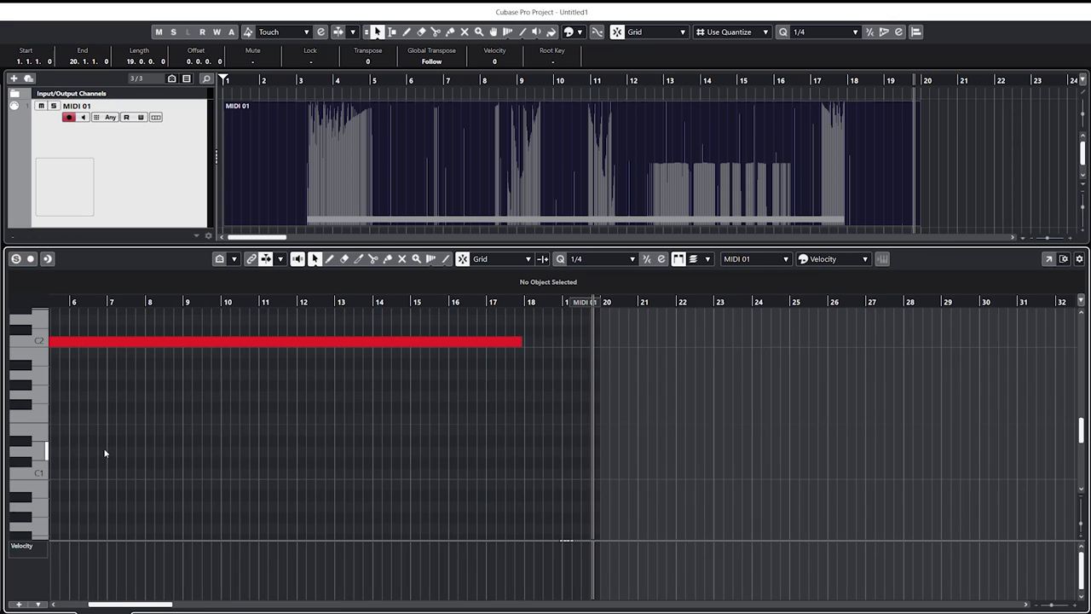
{"action": "scroll", "coordinate": [106, 451], "scroll_direction": "left", "scroll_amount": 4}
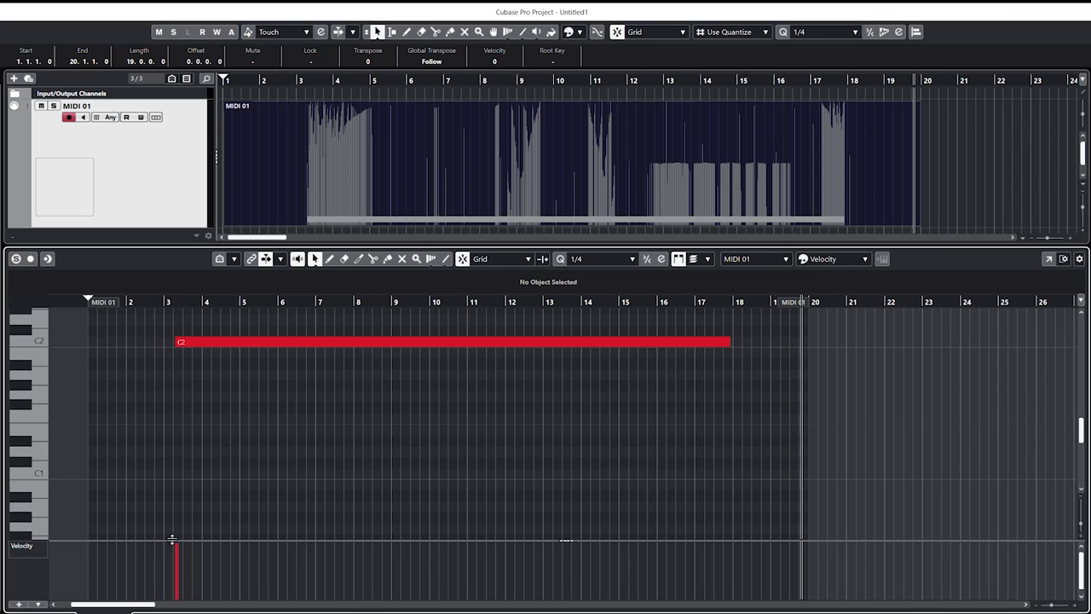
- Enlarge the controller lane below the notes and switch it from Velocity to Aftertouch
{"action": "left_click_drag", "start_coordinate": [165, 540], "coordinate": [165, 484]}
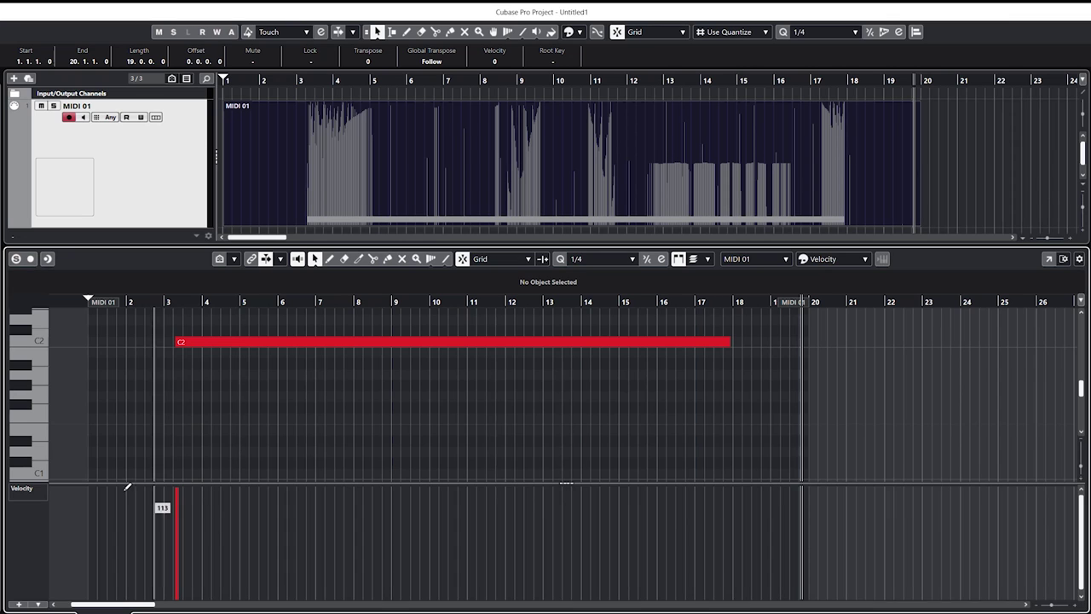
{"action": "left_click", "coordinate": [27, 491]}
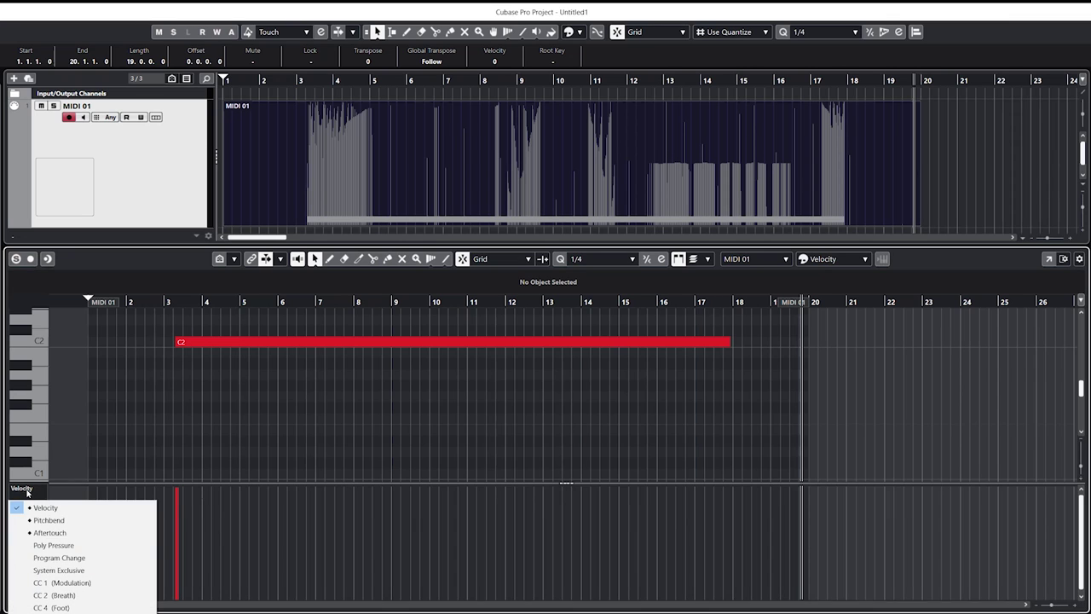
{"action": "left_click", "coordinate": [45, 533]}
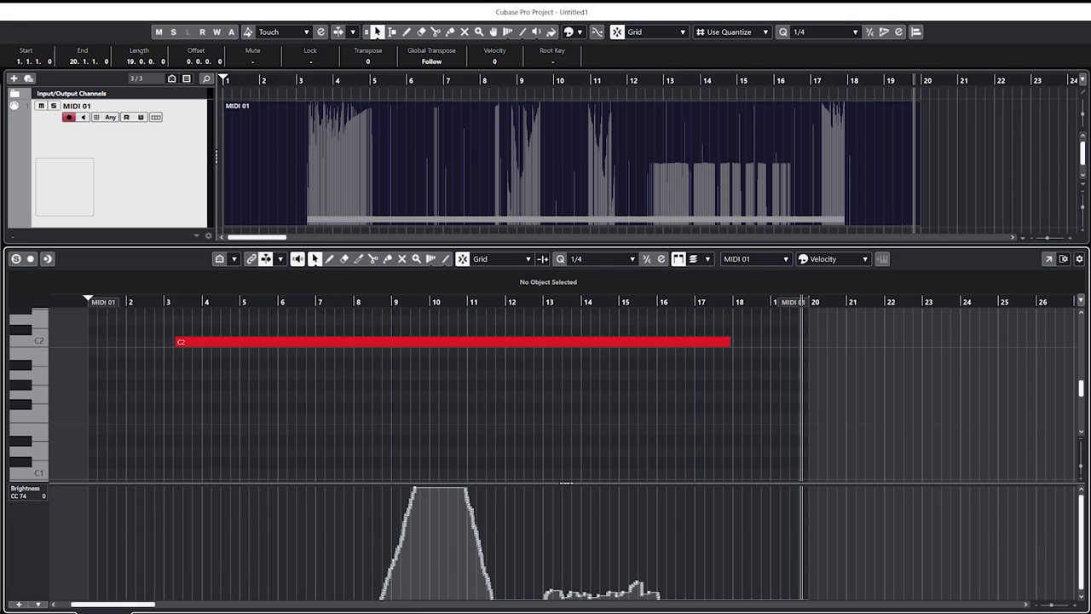
- Switch the controller lane to Pitchbend and examine the density of the recorded events around bar 14 up close
{"action": "left_click", "coordinate": [28, 493]}
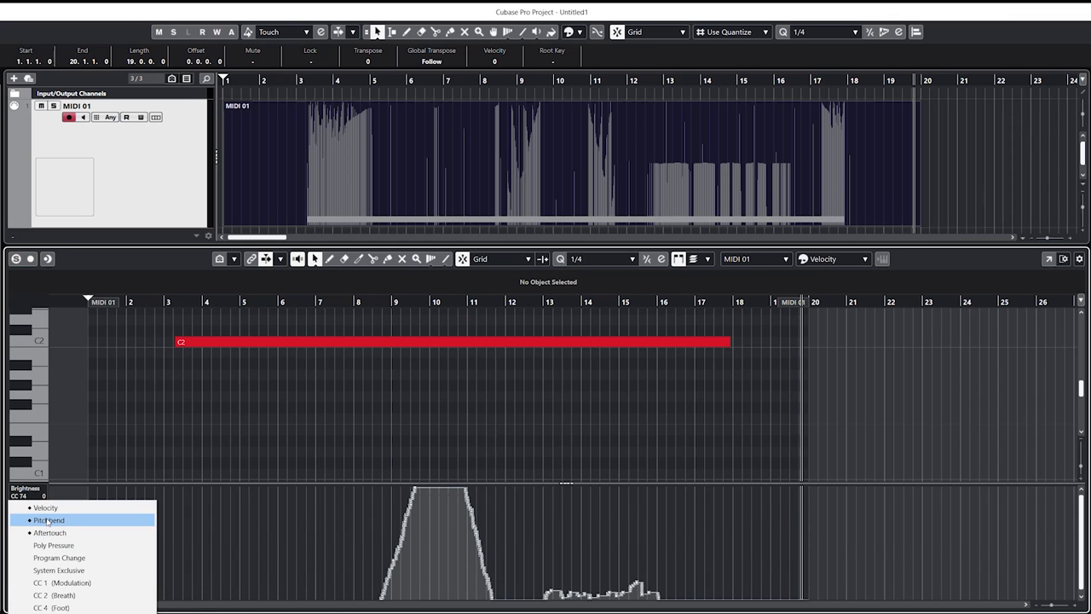
{"action": "left_click", "coordinate": [48, 521]}
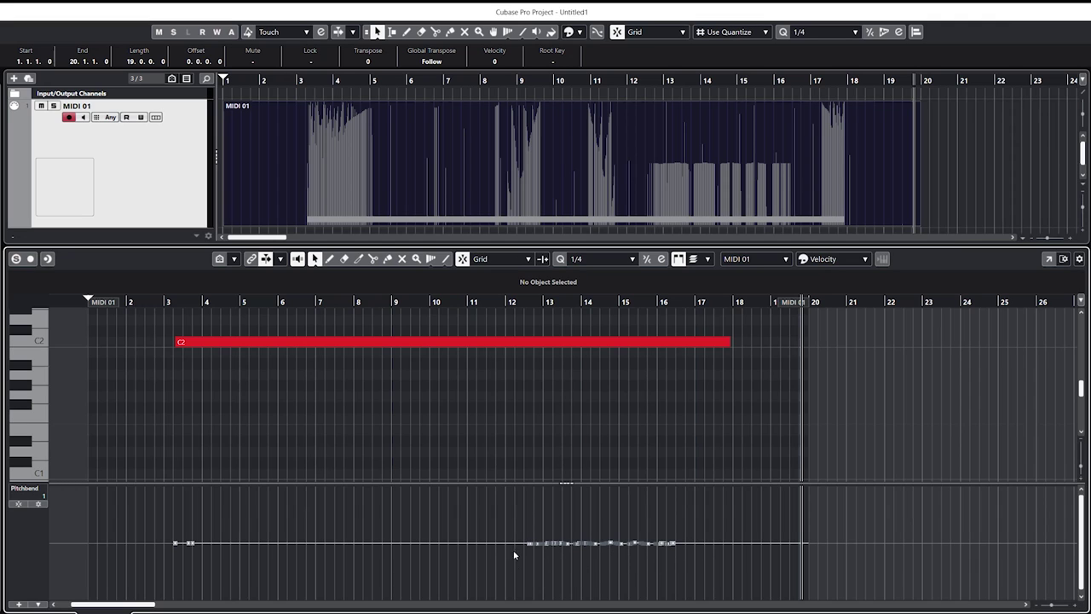
{"action": "scroll", "coordinate": [604, 553], "scroll_direction": "up", "scroll_amount": 2}
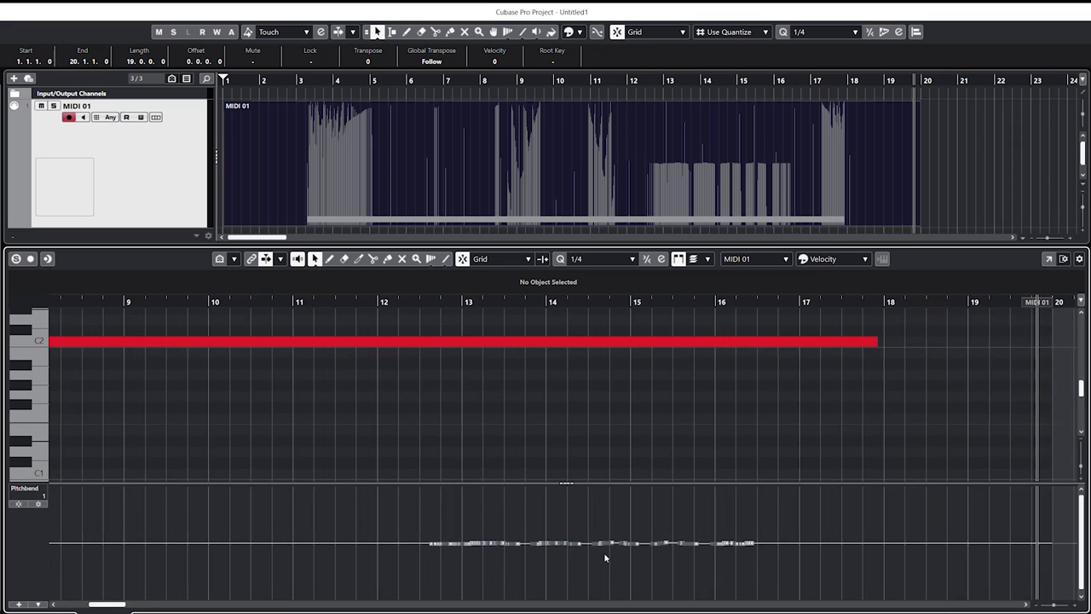
{"action": "scroll", "coordinate": [604, 557], "scroll_direction": "up", "scroll_amount": 4}
{"action": "scroll", "coordinate": [606, 562], "scroll_direction": "down", "scroll_amount": 1}
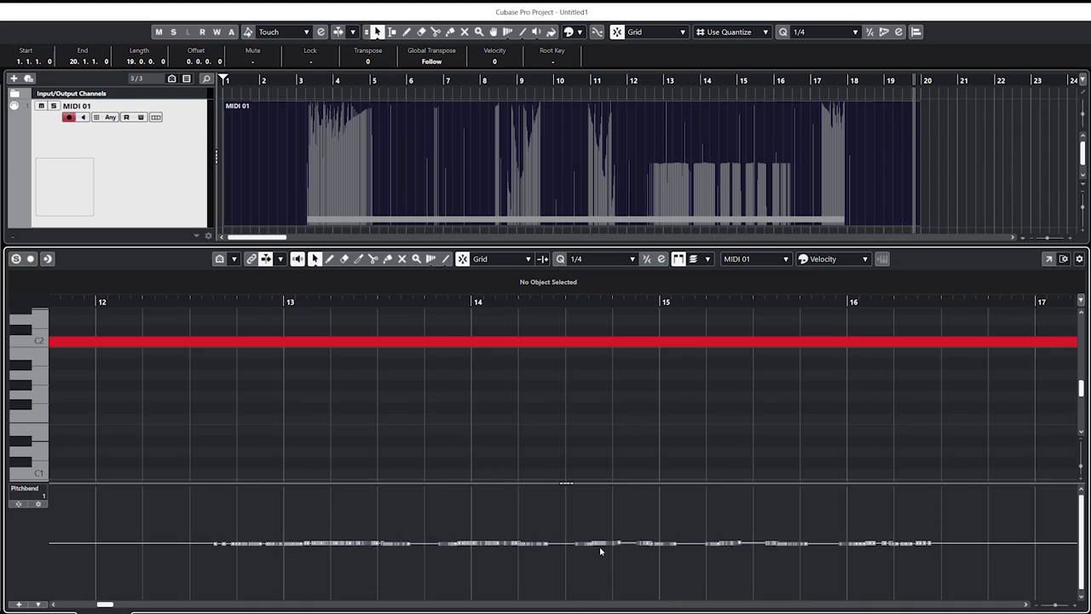
{"action": "scroll", "coordinate": [600, 551], "scroll_direction": "up", "scroll_amount": 2}
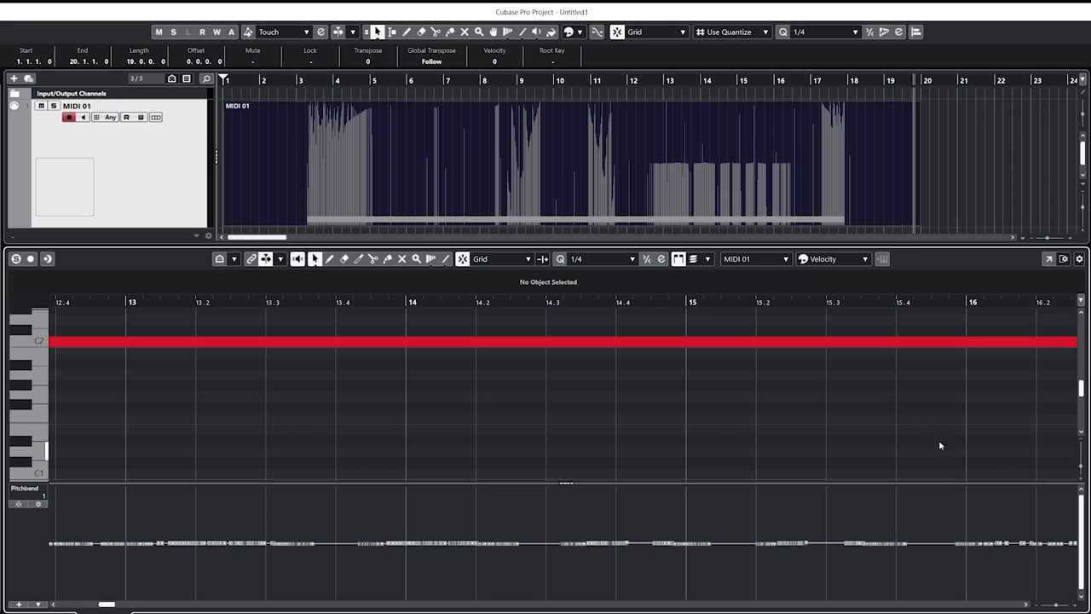
{"action": "mouse_move", "coordinate": [1084, 469]}
{"action": "left_mouse_down"}
{"action": "mouse_move", "coordinate": [1082, 448]}
{"action": "mouse_move", "coordinate": [1080, 486]}
{"action": "mouse_move", "coordinate": [1077, 459]}
{"action": "mouse_move", "coordinate": [1074, 468]}
{"action": "left_mouse_up"}
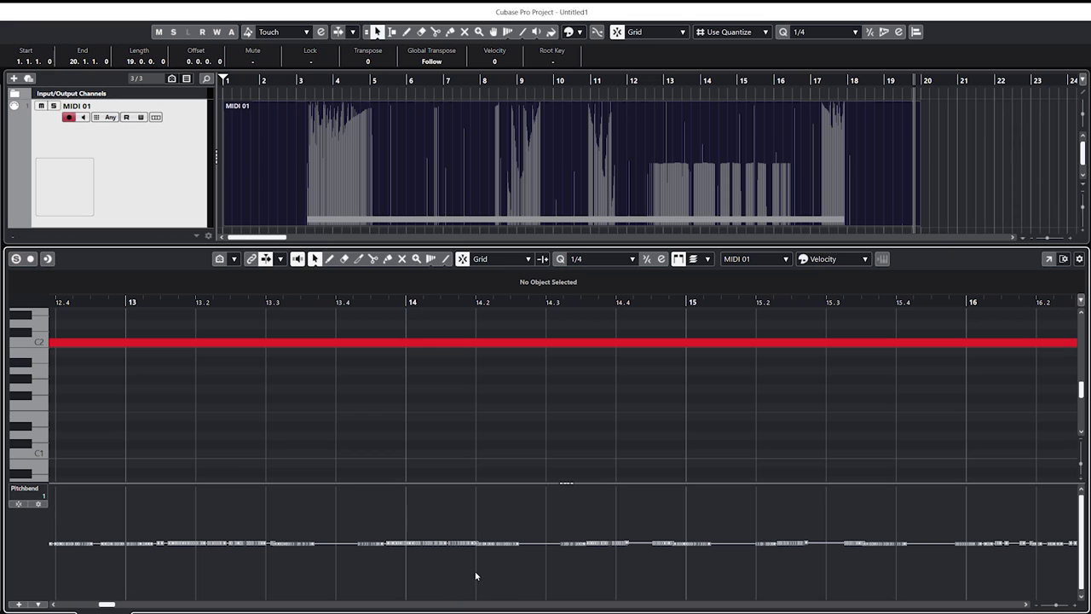
{"action": "scroll", "coordinate": [430, 561], "scroll_direction": "up", "scroll_amount": 5}
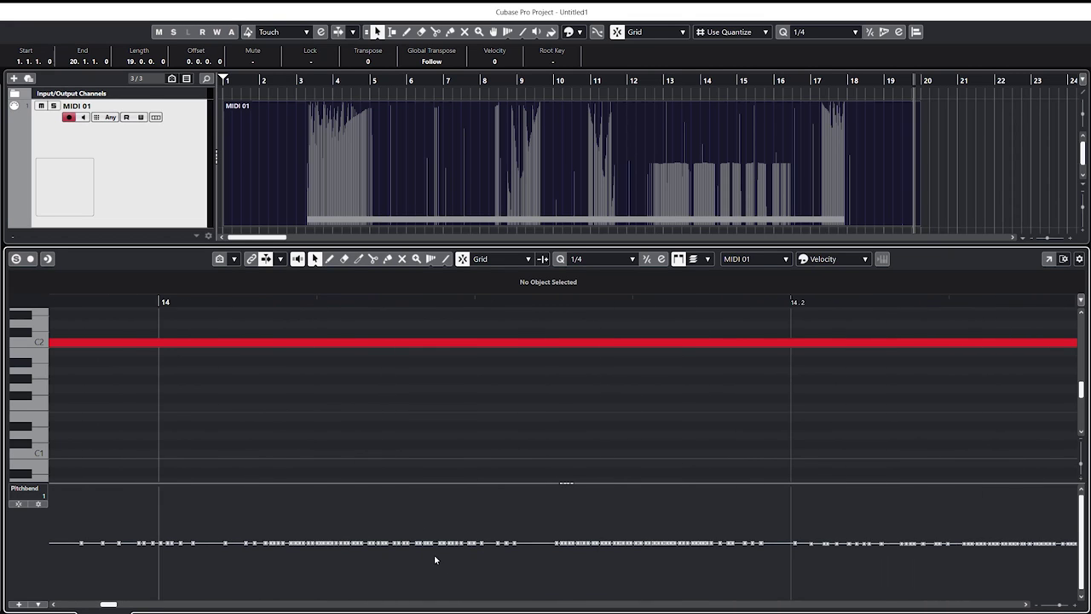
{"action": "scroll", "coordinate": [433, 559], "scroll_direction": "up", "scroll_amount": 3}
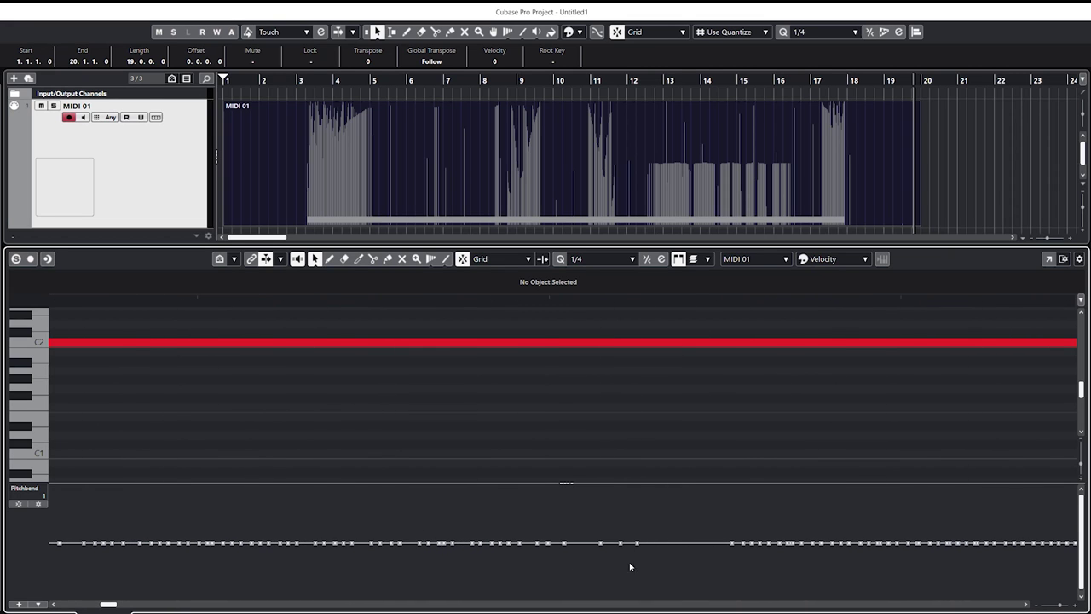
{"action": "scroll", "coordinate": [671, 554], "scroll_direction": "up", "scroll_amount": 1}
{"action": "scroll", "coordinate": [621, 559], "scroll_direction": "up", "scroll_amount": 1}
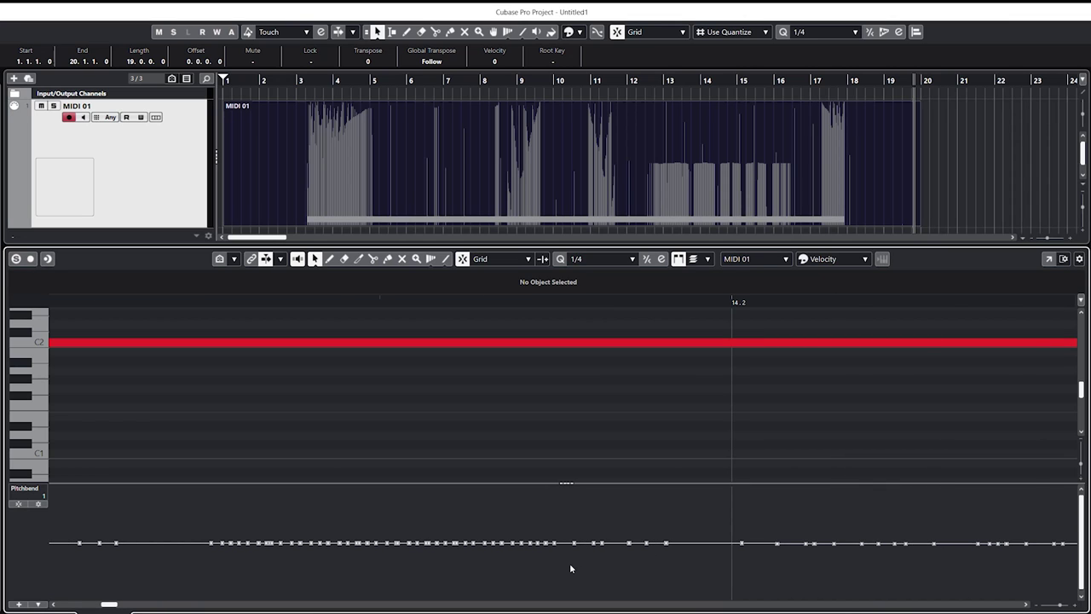
- Check the values of individual pitchbend events around 14.2, and compare them with the pitchbend curve across bars 12 to 17
{"action": "mouse_move", "coordinate": [464, 546]}
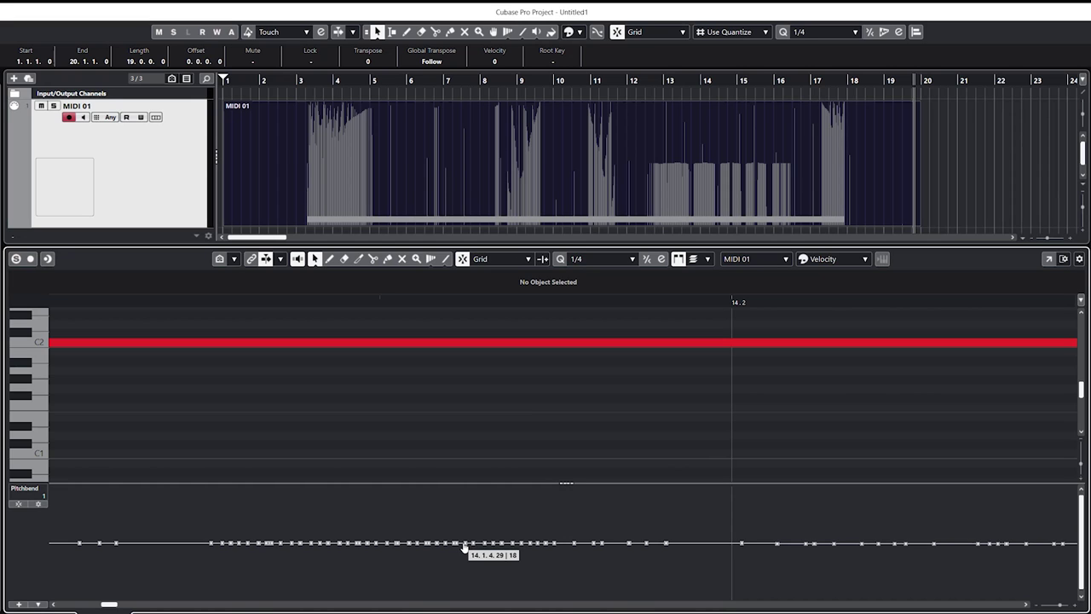
{"action": "mouse_move", "coordinate": [601, 549]}
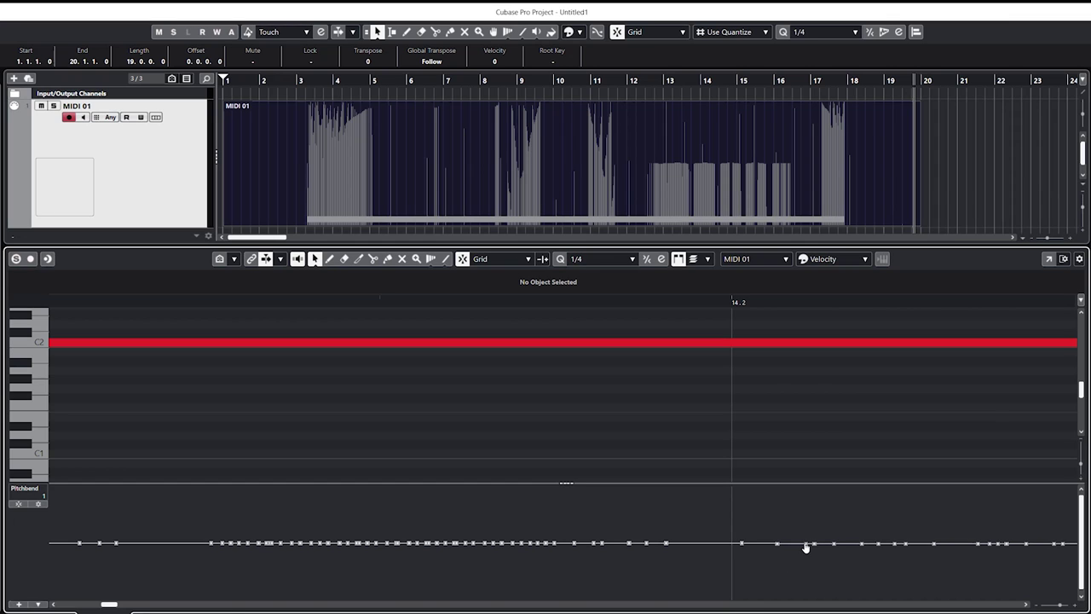
{"action": "mouse_move", "coordinate": [806, 547]}
{"action": "mouse_move", "coordinate": [934, 545]}
{"action": "scroll", "coordinate": [403, 555], "scroll_direction": "down", "scroll_amount": 2}
{"action": "scroll", "coordinate": [401, 549], "scroll_direction": "up", "scroll_amount": 3}
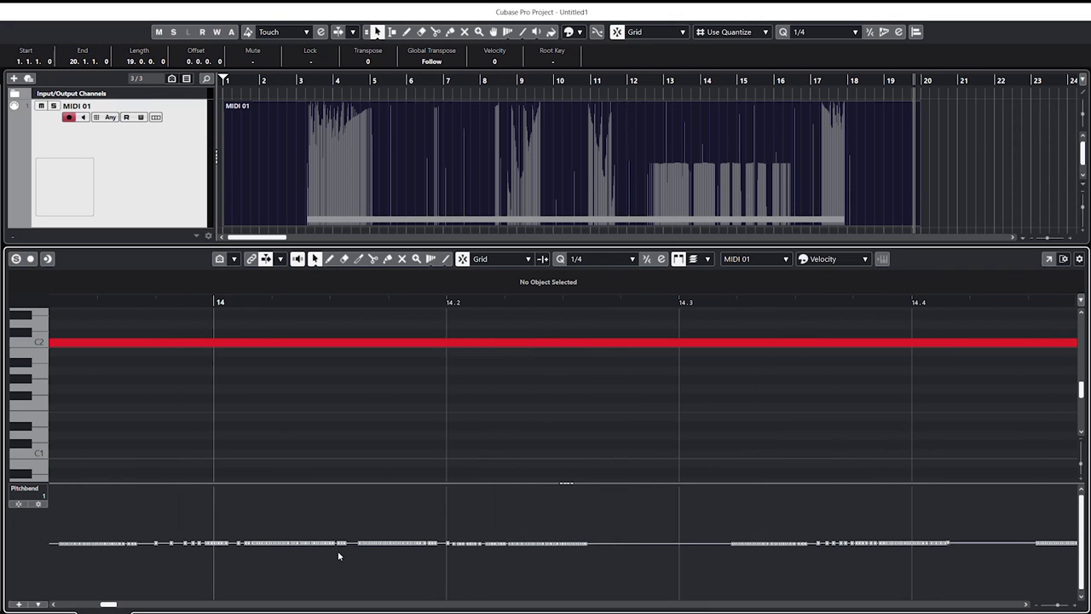
{"action": "scroll", "coordinate": [302, 554], "scroll_direction": "down", "scroll_amount": 5}
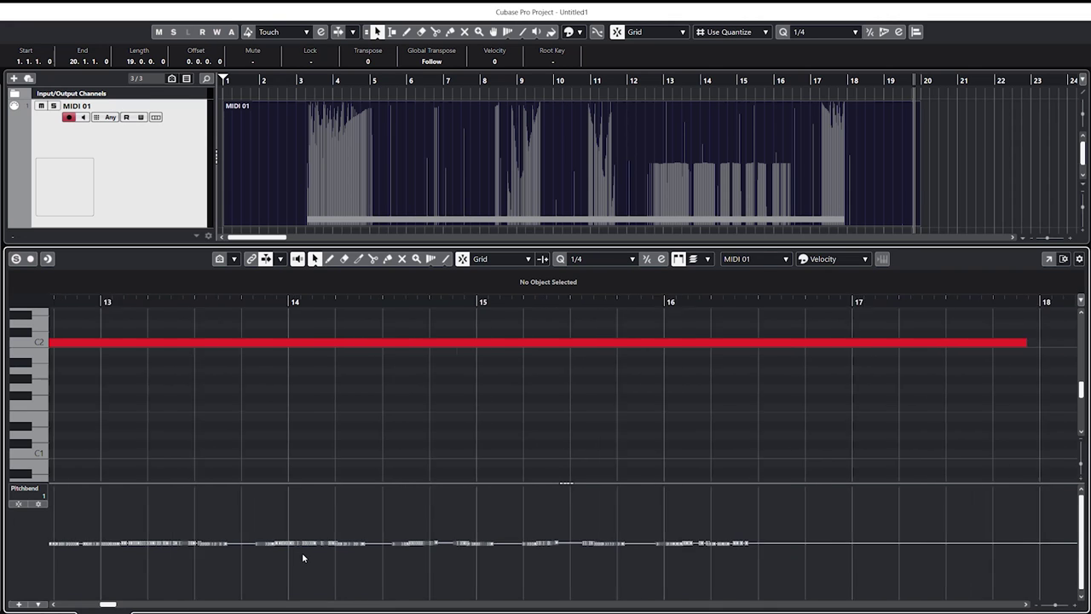
{"action": "scroll", "coordinate": [302, 553], "scroll_direction": "down", "scroll_amount": 3}
{"action": "scroll", "coordinate": [239, 550], "scroll_direction": "up", "scroll_amount": 1}
{"action": "scroll", "coordinate": [251, 548], "scroll_direction": "down", "scroll_amount": 1}
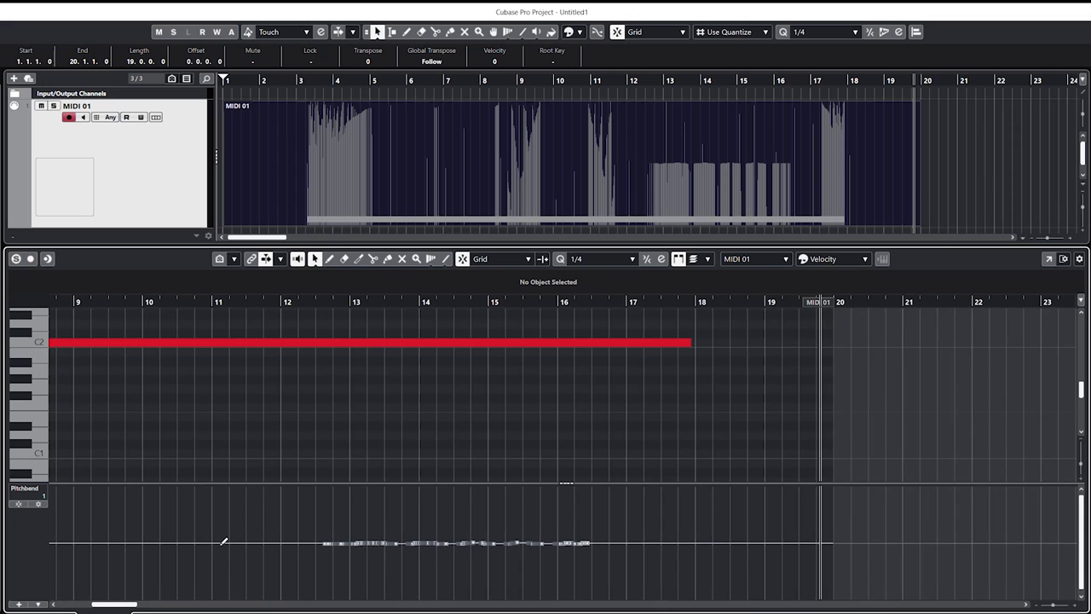